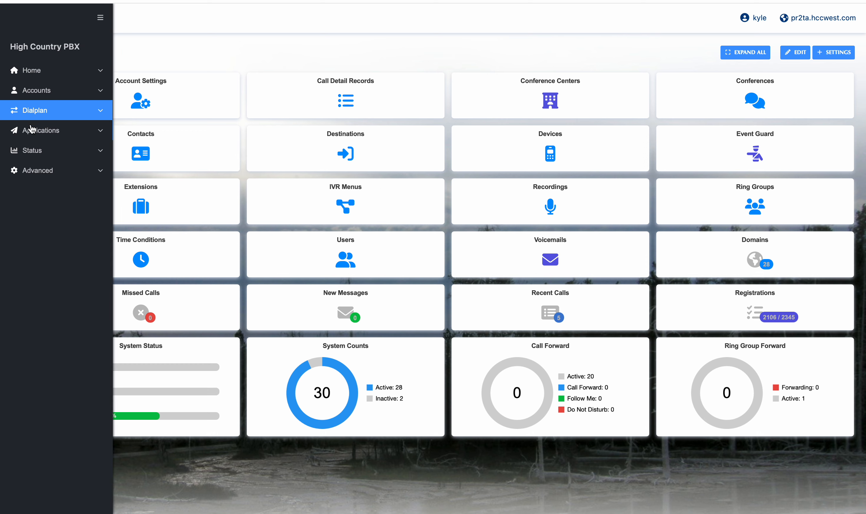
- Open the Ring Groups page from Applications to see the Main Office group at 6000
left_click(34, 133)
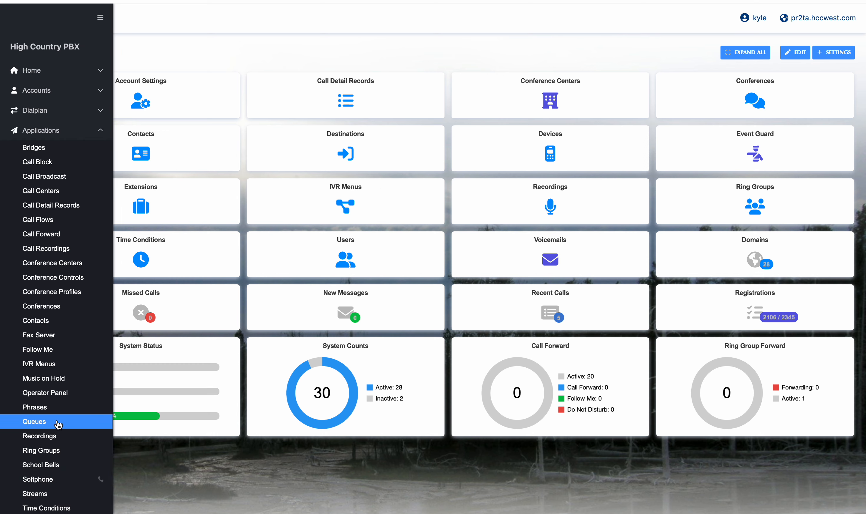
left_click(58, 450)
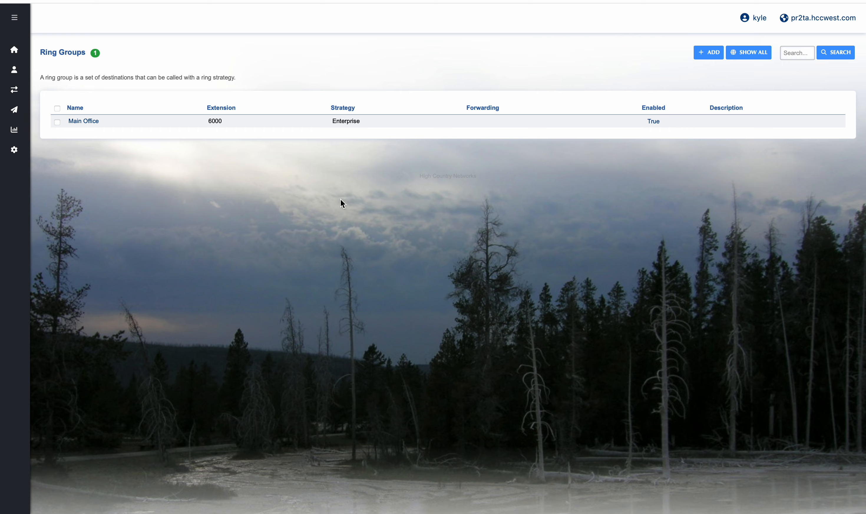
- Add a new ring group named Test with extension 6001
left_click(708, 53)
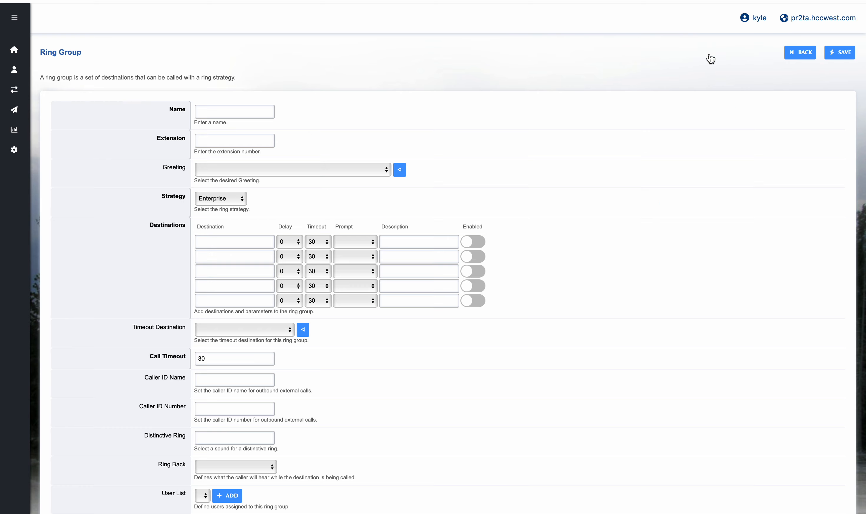
left_click(235, 113)
type("6001")
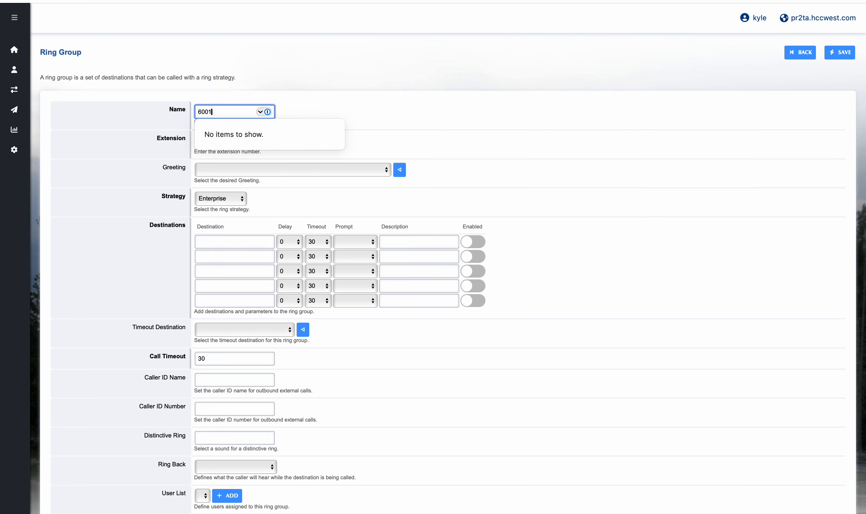
key("Tab")
key("shift+Tab")
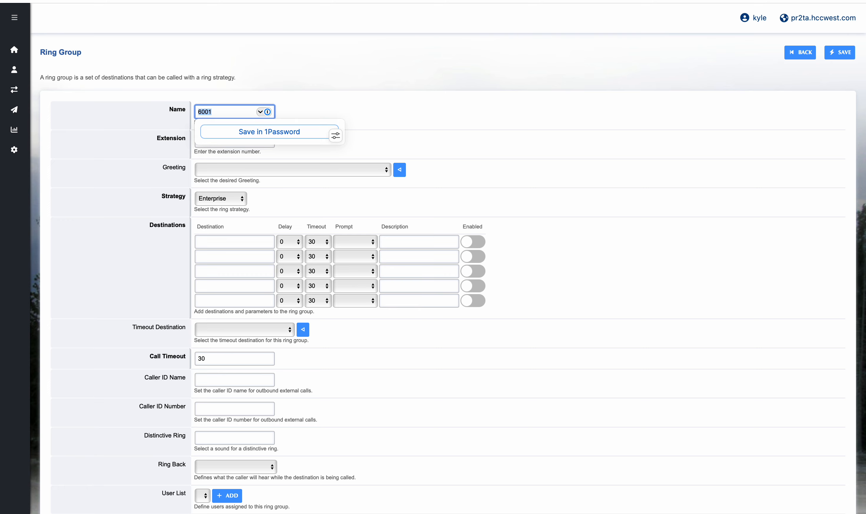
type("Test")
key("Tab")
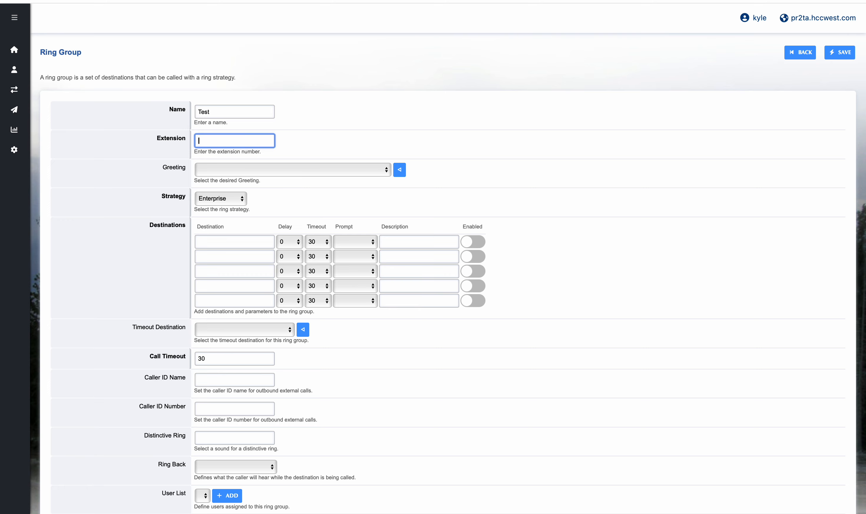
type("6001")
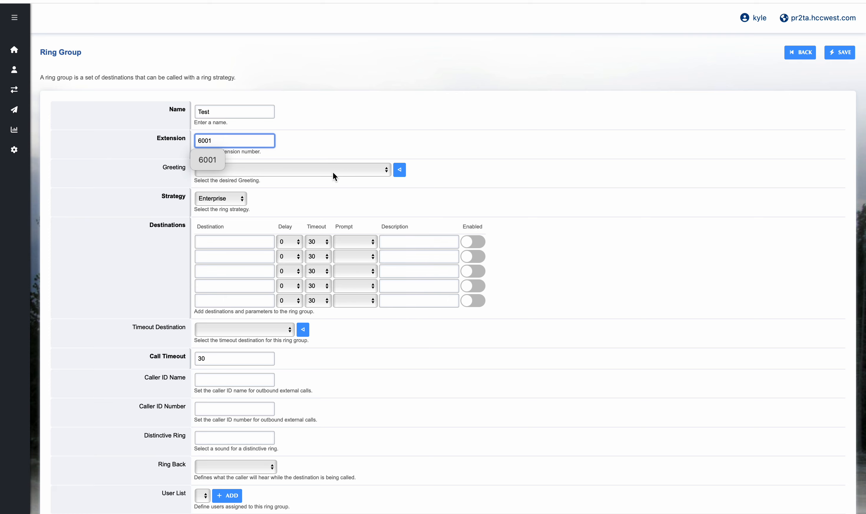
- Leave the greeting empty and review the available ring strategies
left_click(332, 173)
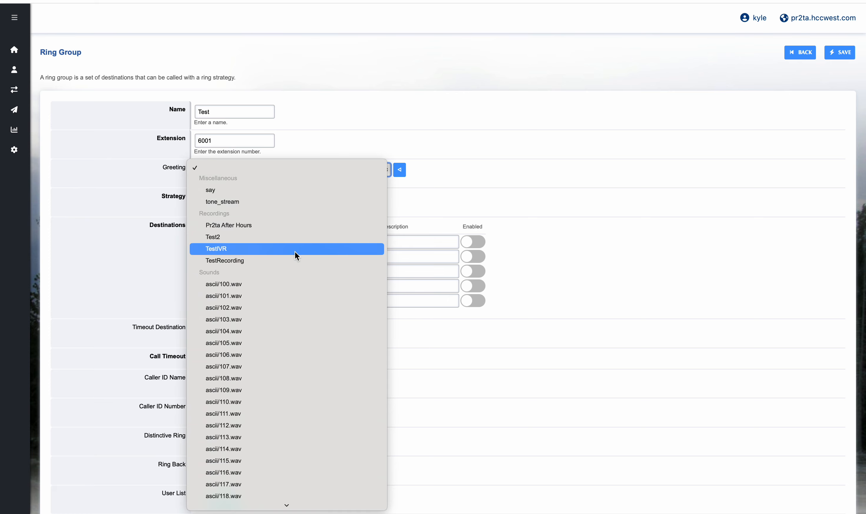
left_click(480, 198)
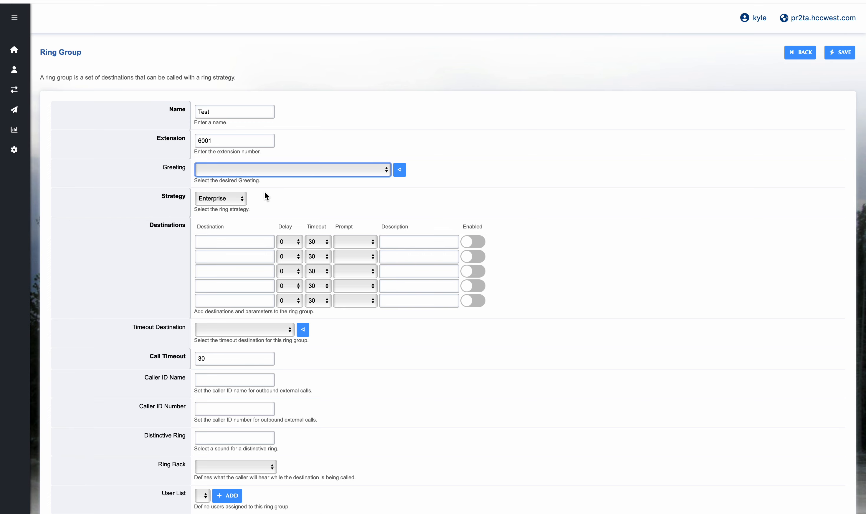
left_click(238, 203)
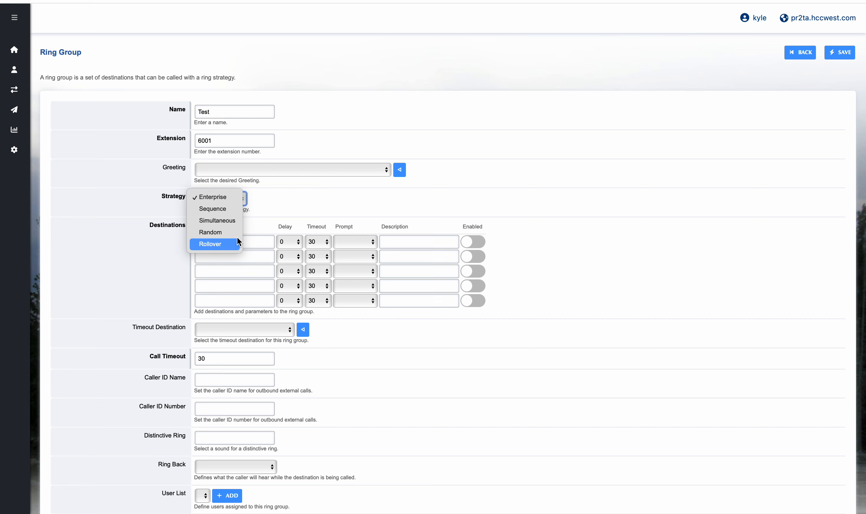
- Keep the Enterprise strategy and enter destinations 1500, 1501 and 1505
left_click(296, 219)
left_click(237, 246)
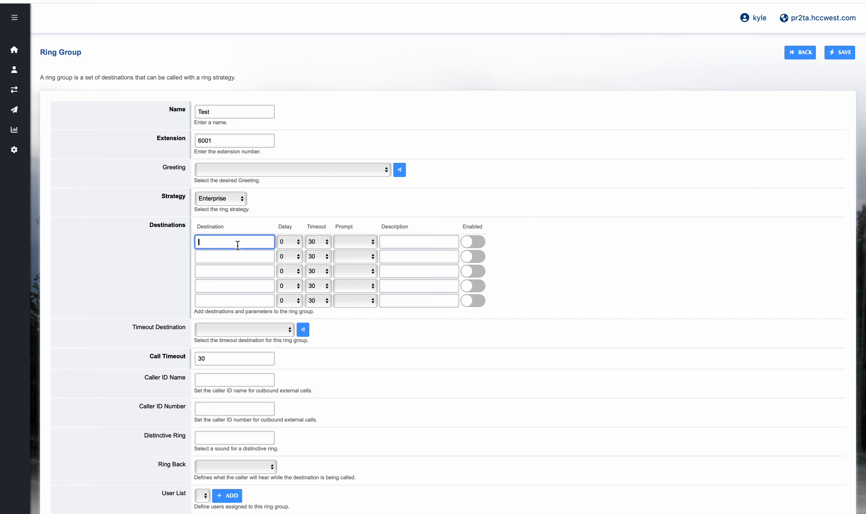
type("1500")
key("Tab")
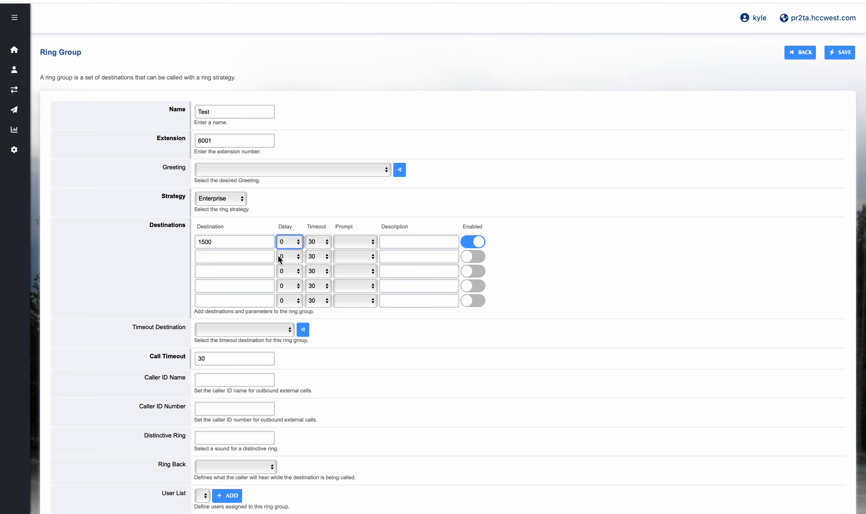
left_click(257, 256)
type("1501")
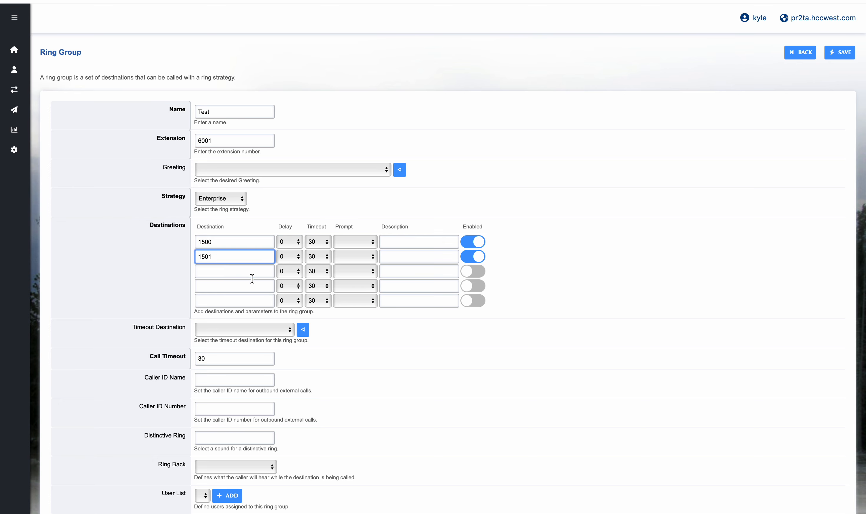
left_click(252, 281)
left_click(253, 272)
type("150")
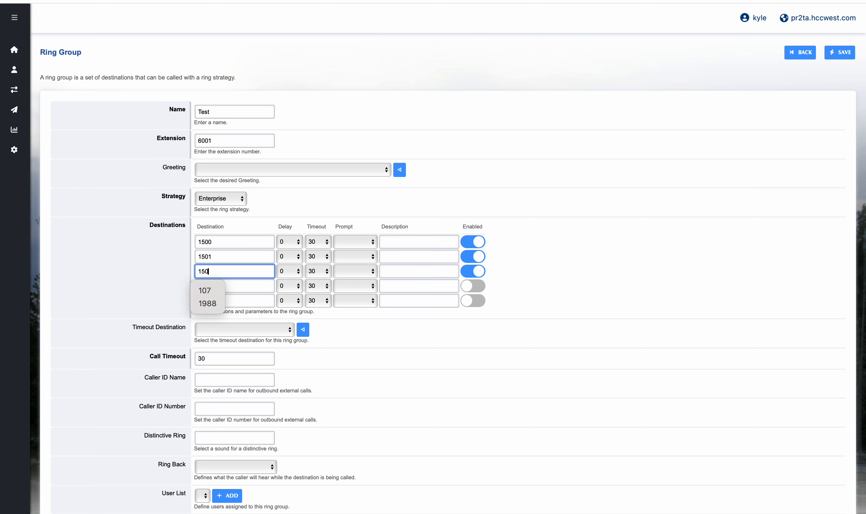
type("2")
key("BackSpace")
type("5")
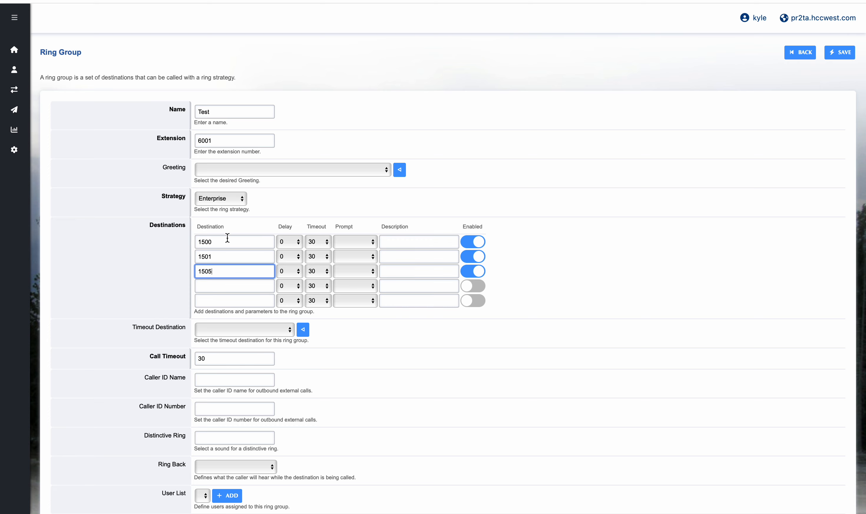
- Set a delay of 5 for destination 1501 and 10 for destination 1505
left_click(289, 256)
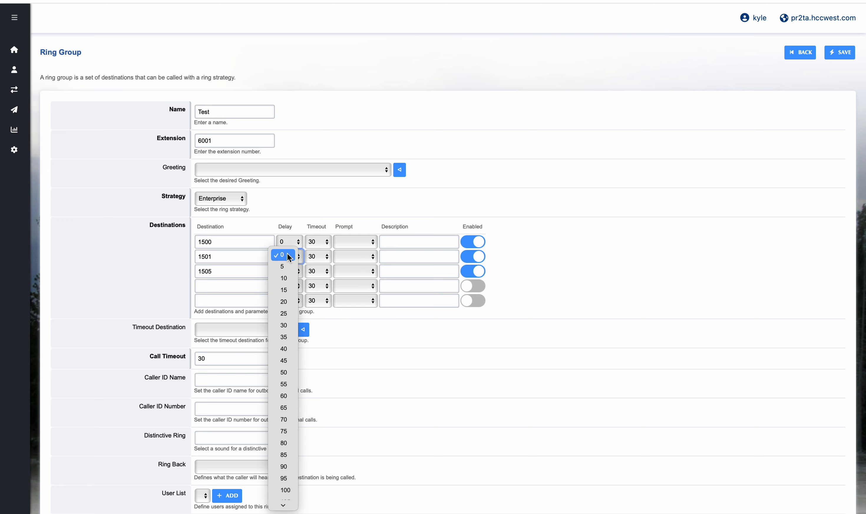
left_click(287, 269)
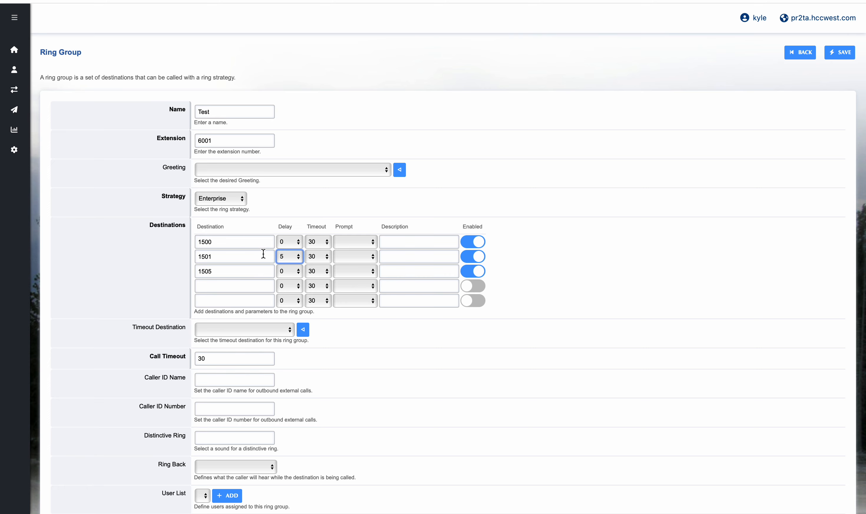
left_click(292, 271)
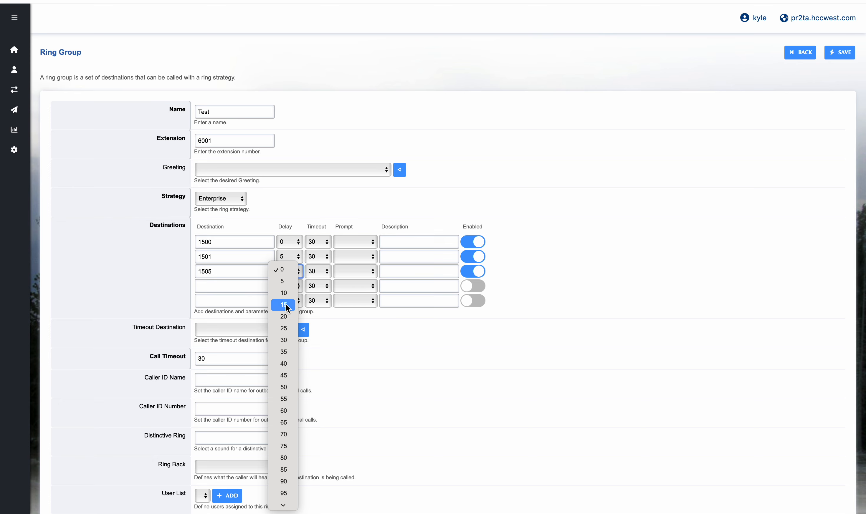
left_click(284, 293)
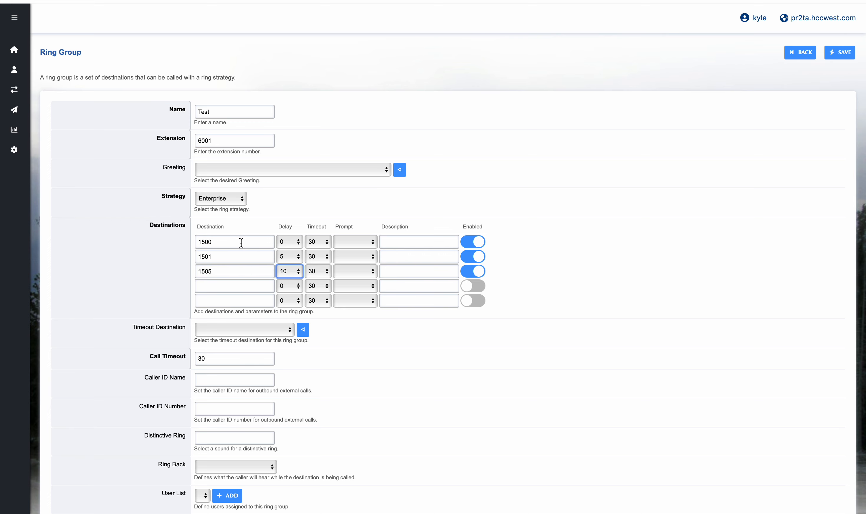
left_click(244, 331)
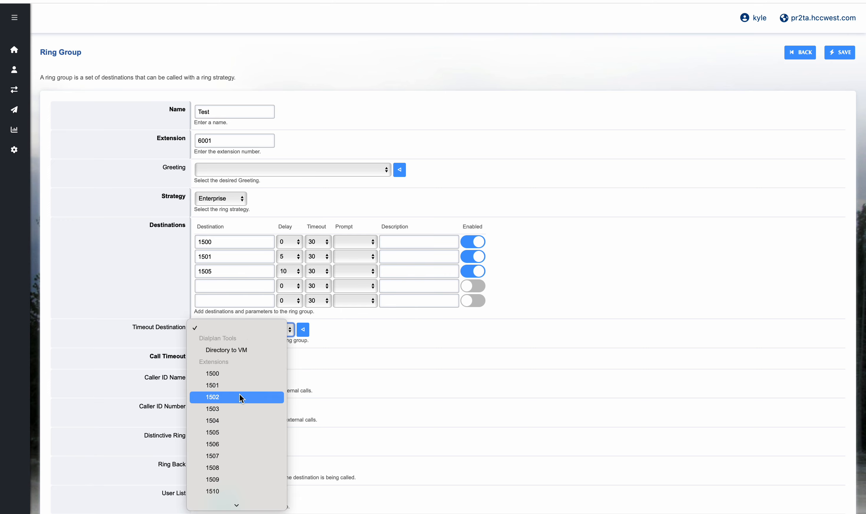
scroll(236, 396, "down", 8)
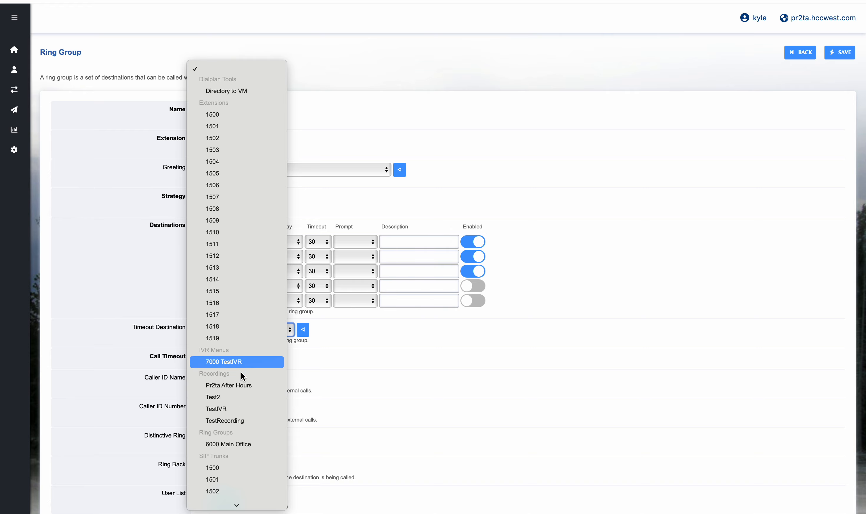
left_click(383, 394)
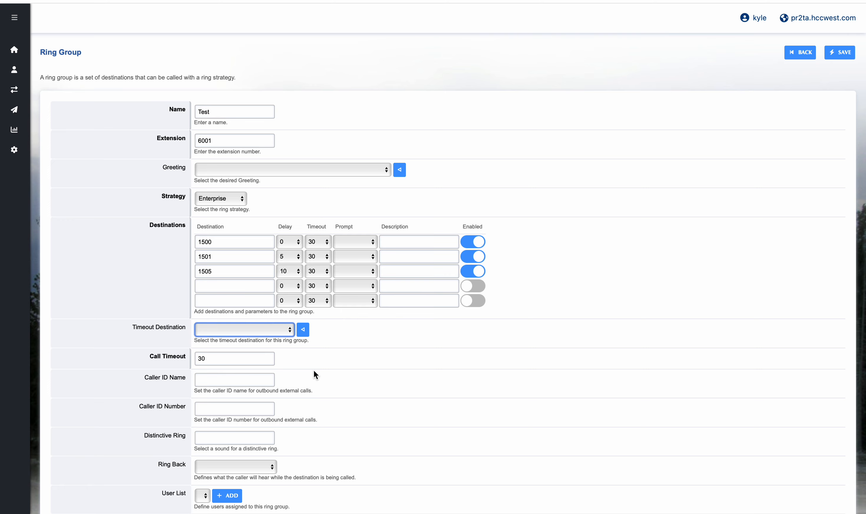
left_click(258, 330)
scroll(247, 363, "down", 8)
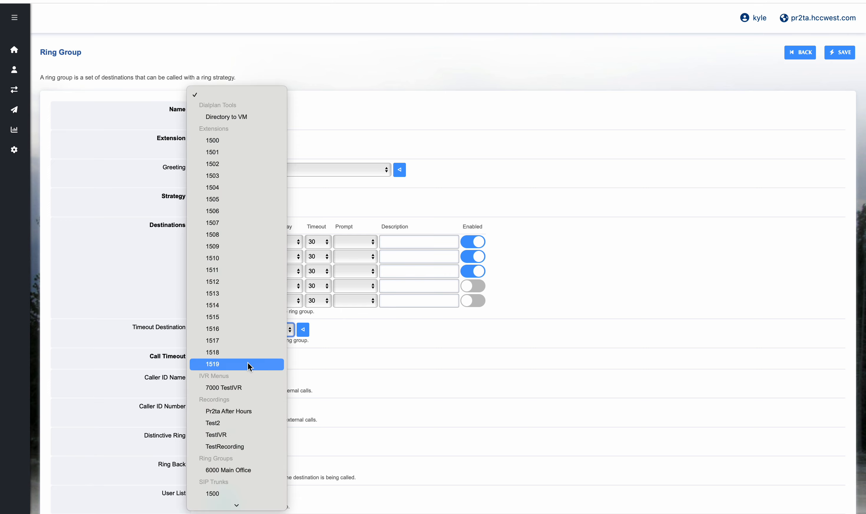
left_click(371, 393)
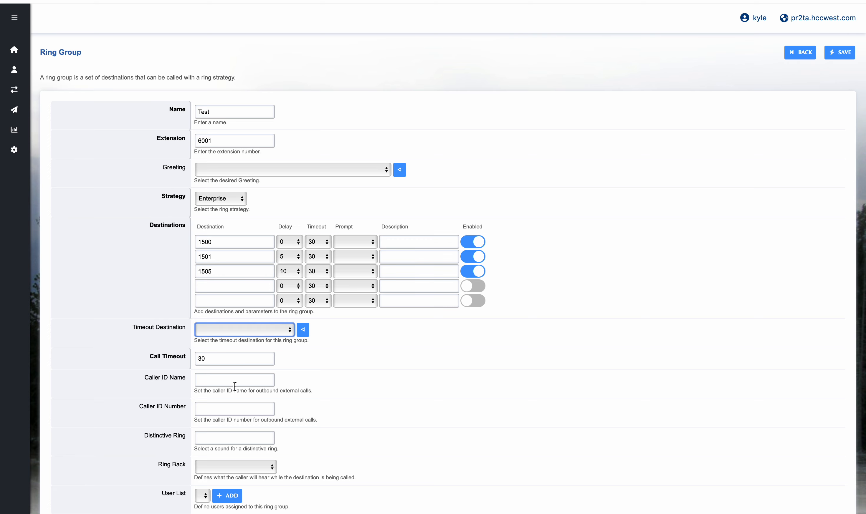
- Add the external support phone number as the fourth destination with the Confirm prompt
left_click(250, 290)
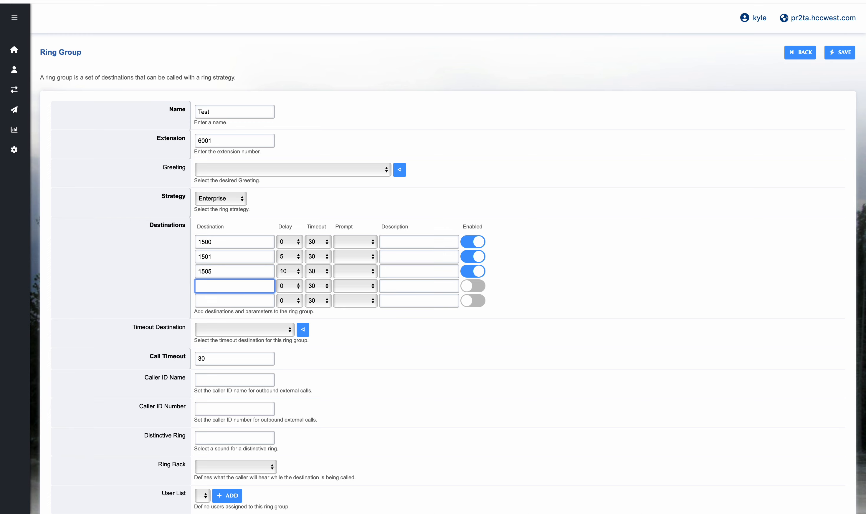
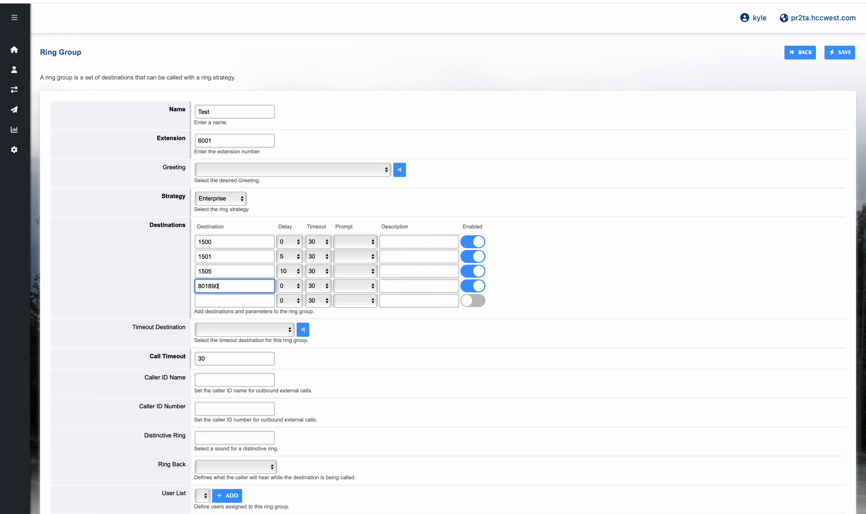
left_click(349, 284)
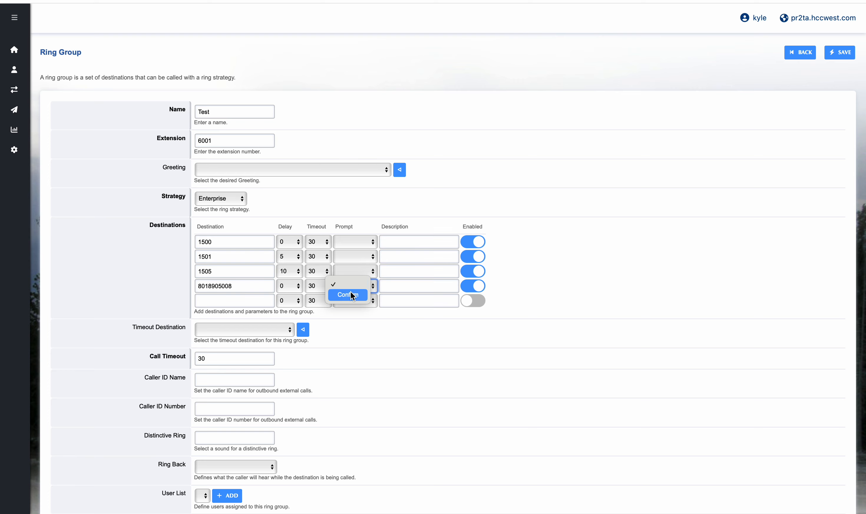
left_click(352, 295)
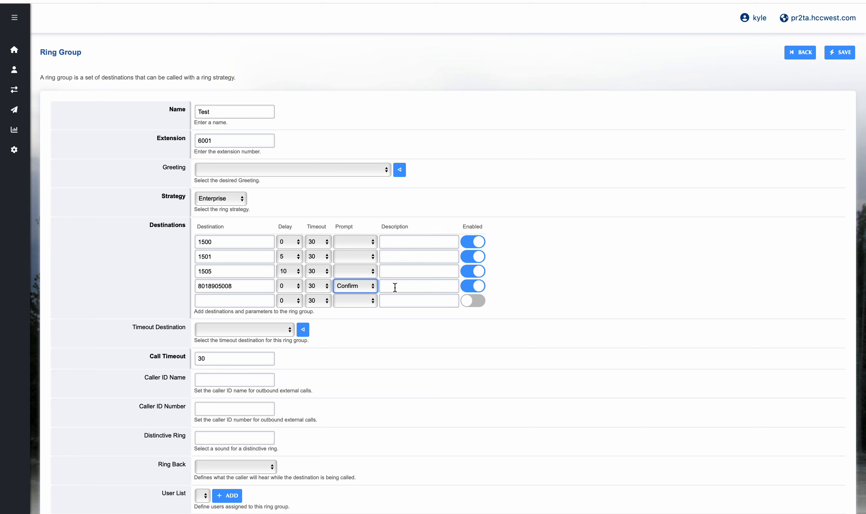
- Describe the fourth destination as 'support number' and send missed-call notifications by Email
left_click(395, 288)
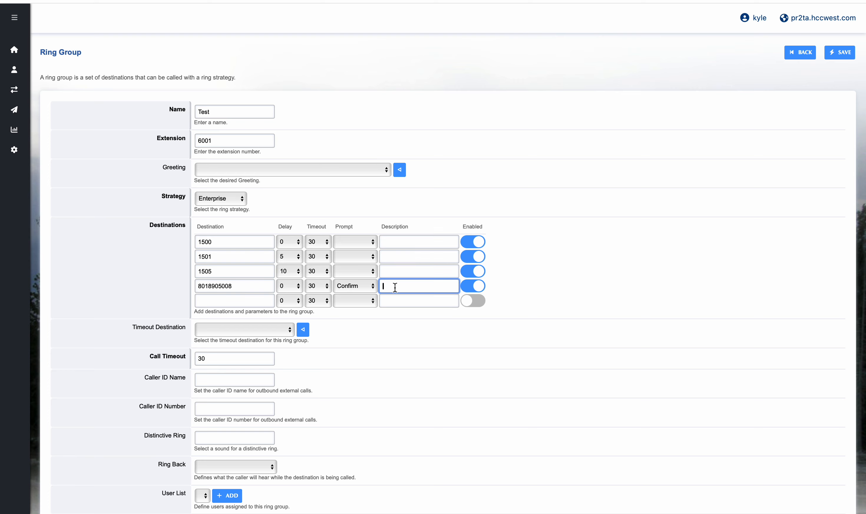
type("support number")
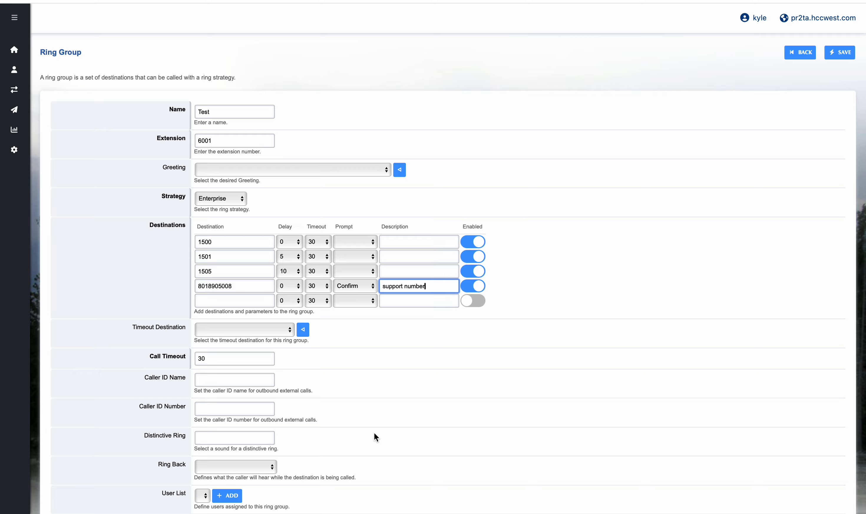
scroll(374, 434, "down", 5)
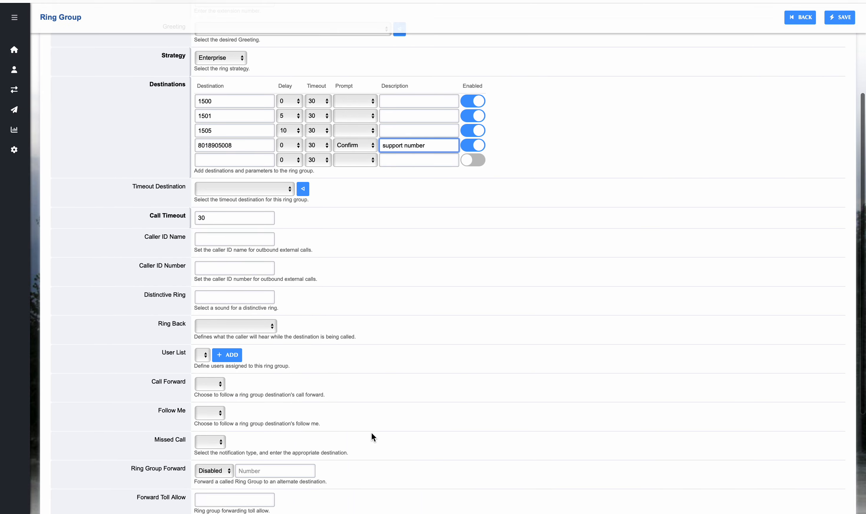
left_click(214, 445)
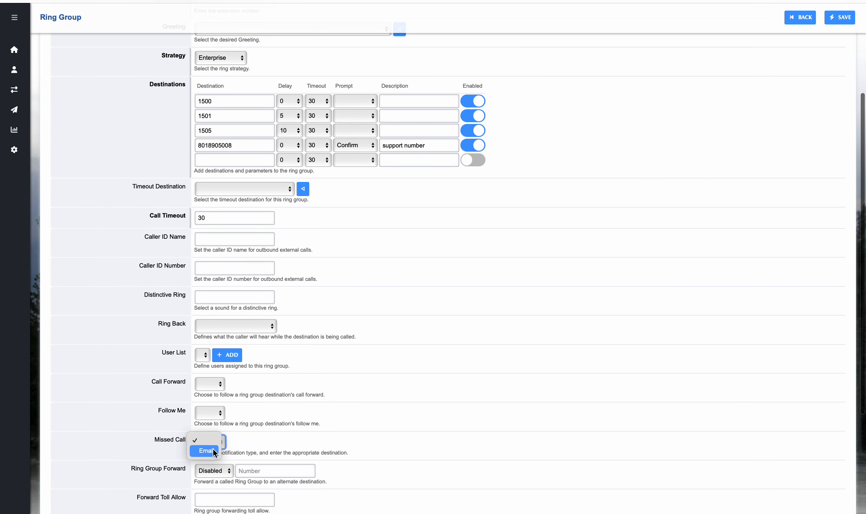
left_click(211, 449)
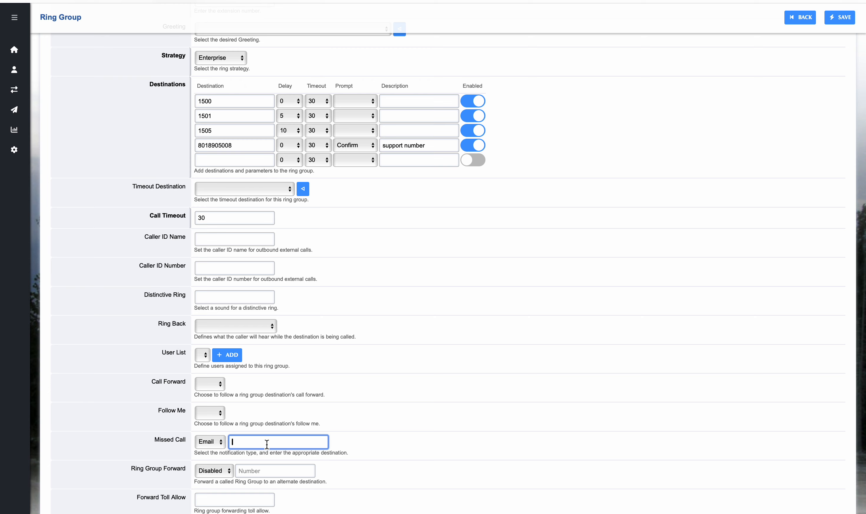
- Save the Test ring group
scroll(267, 445, "down", 1)
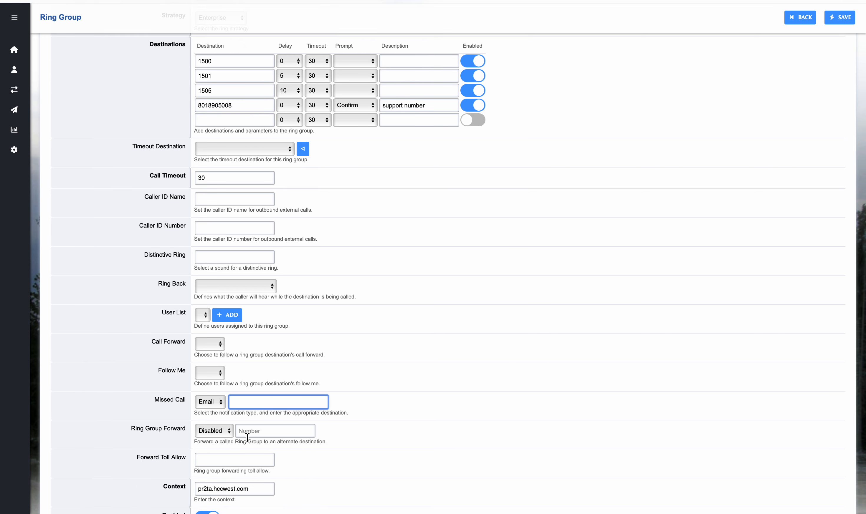
scroll(255, 439, "down", 3)
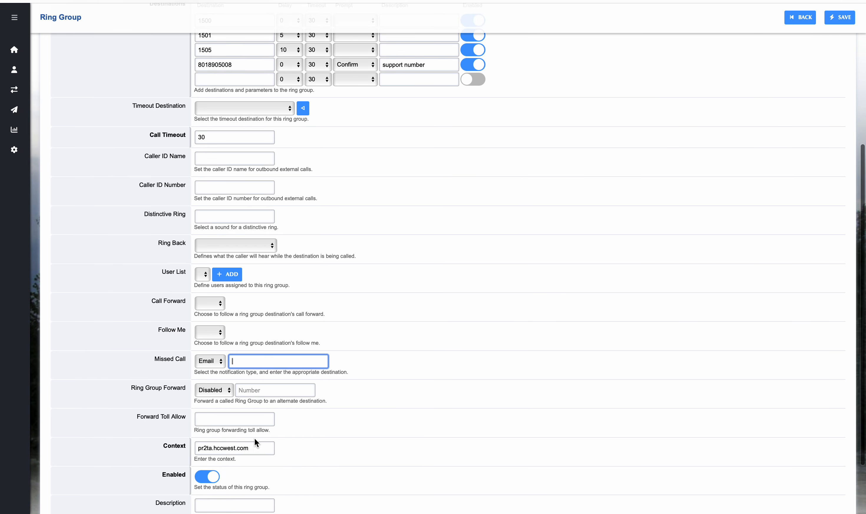
scroll(447, 332, "up", 5)
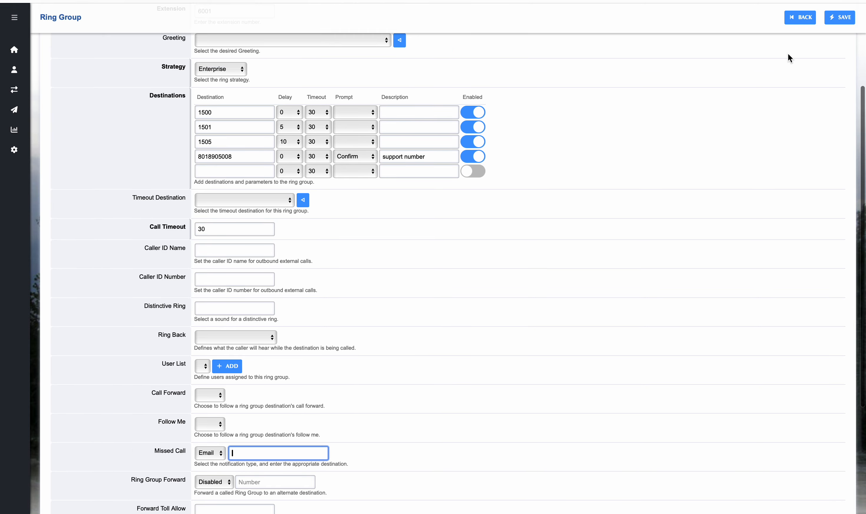
left_click(828, 23)
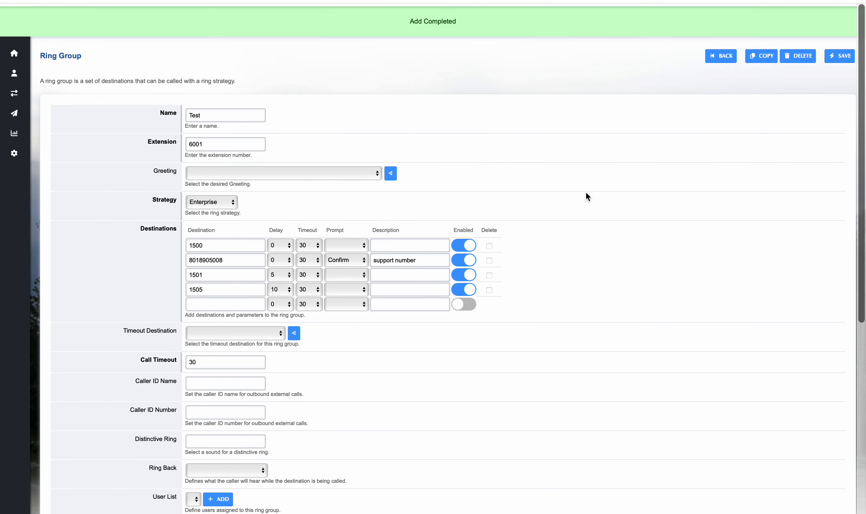